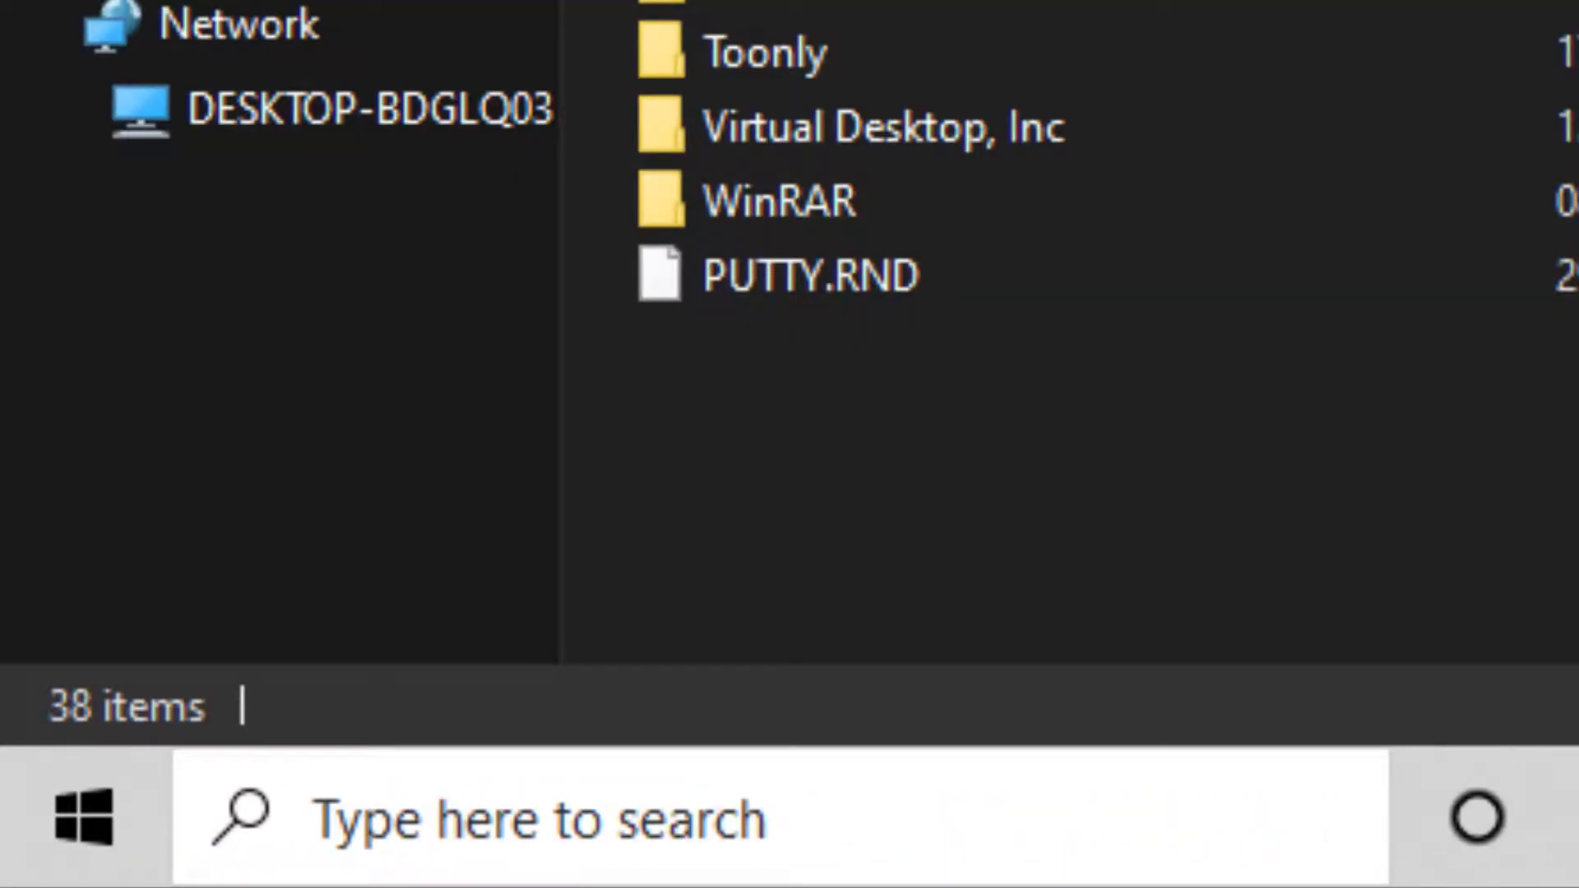
Browse into the roaming Microsoft Word folder holding the HTML Primer.asd AutoRecovery file
left_click(433, 395)
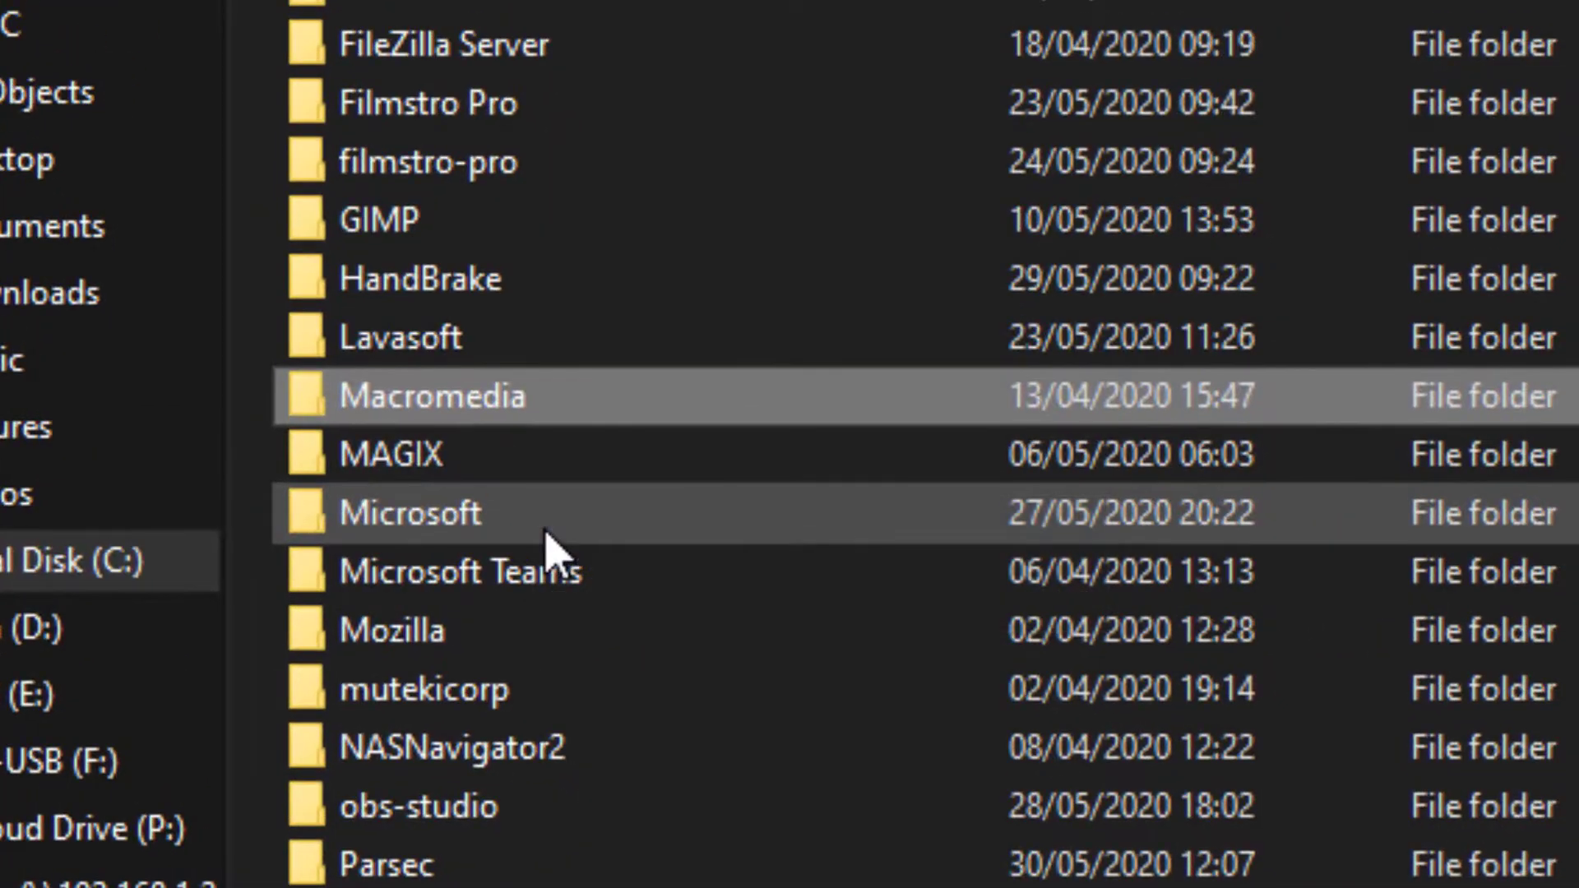
scroll(546, 549, "down", 5)
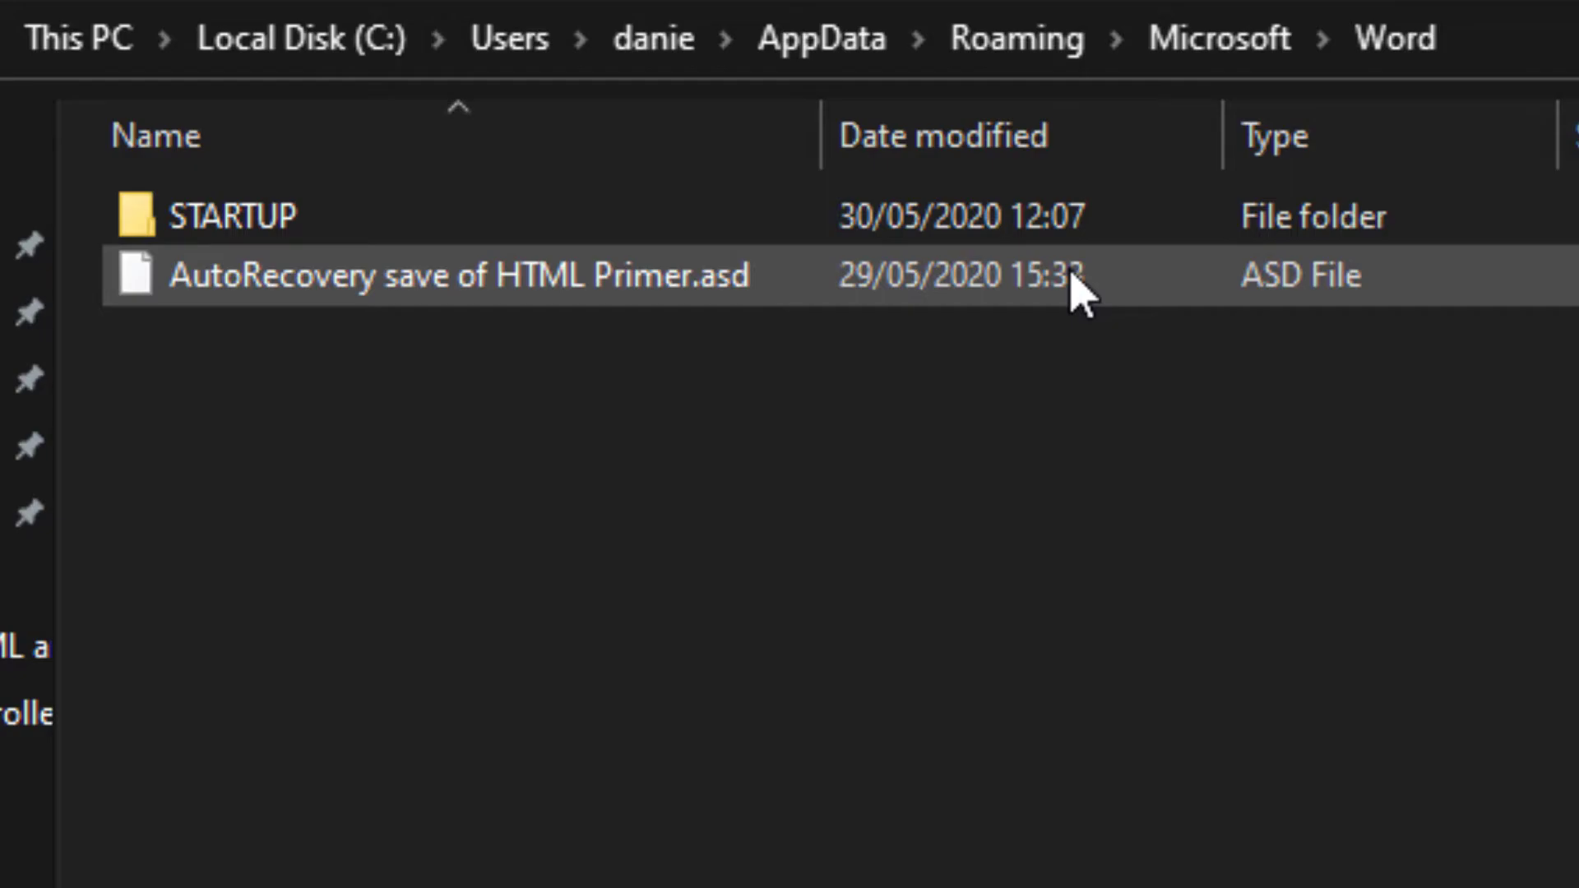
Rename the HTML Primer AutoRecovery file from .asd to .wbk
left_click(629, 302)
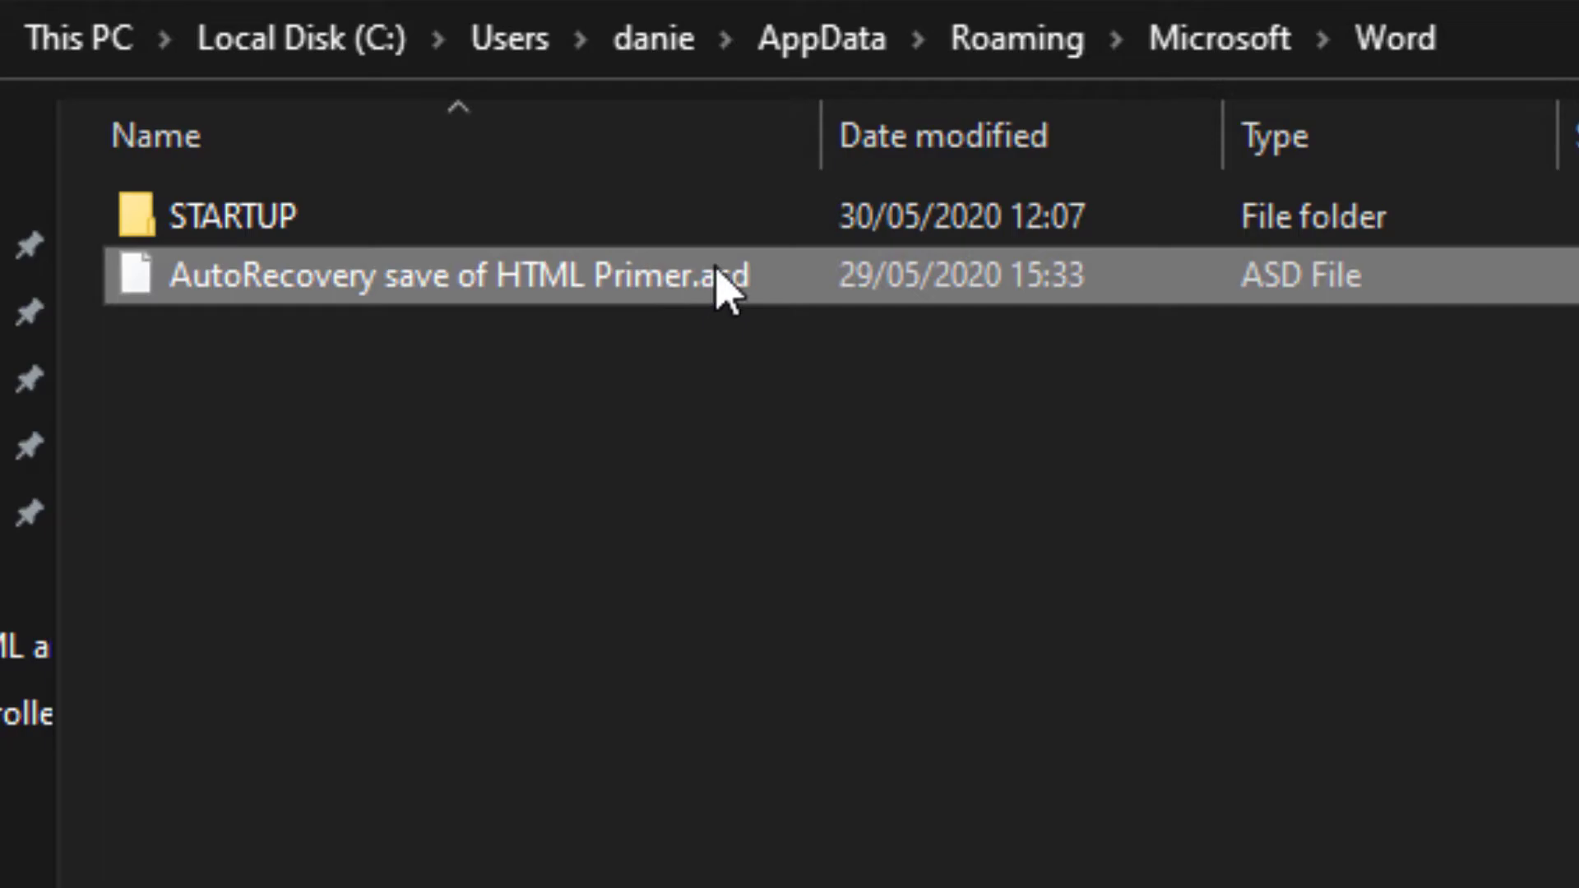
key("F2")
key("BackSpace")
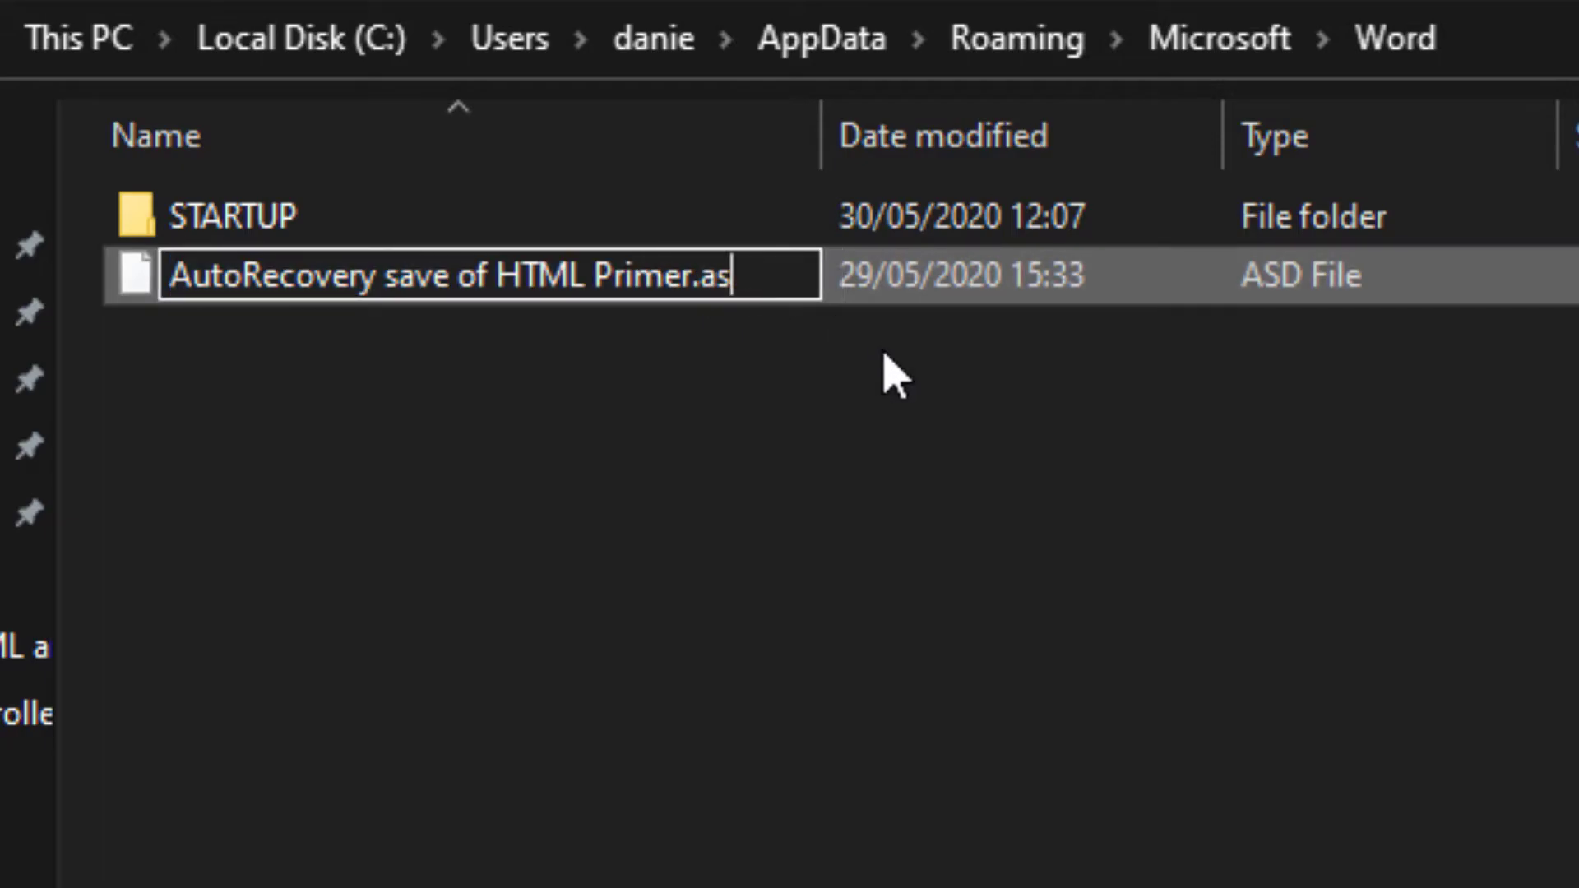
key("BackSpace")
key("BackSpace")
type("wbk")
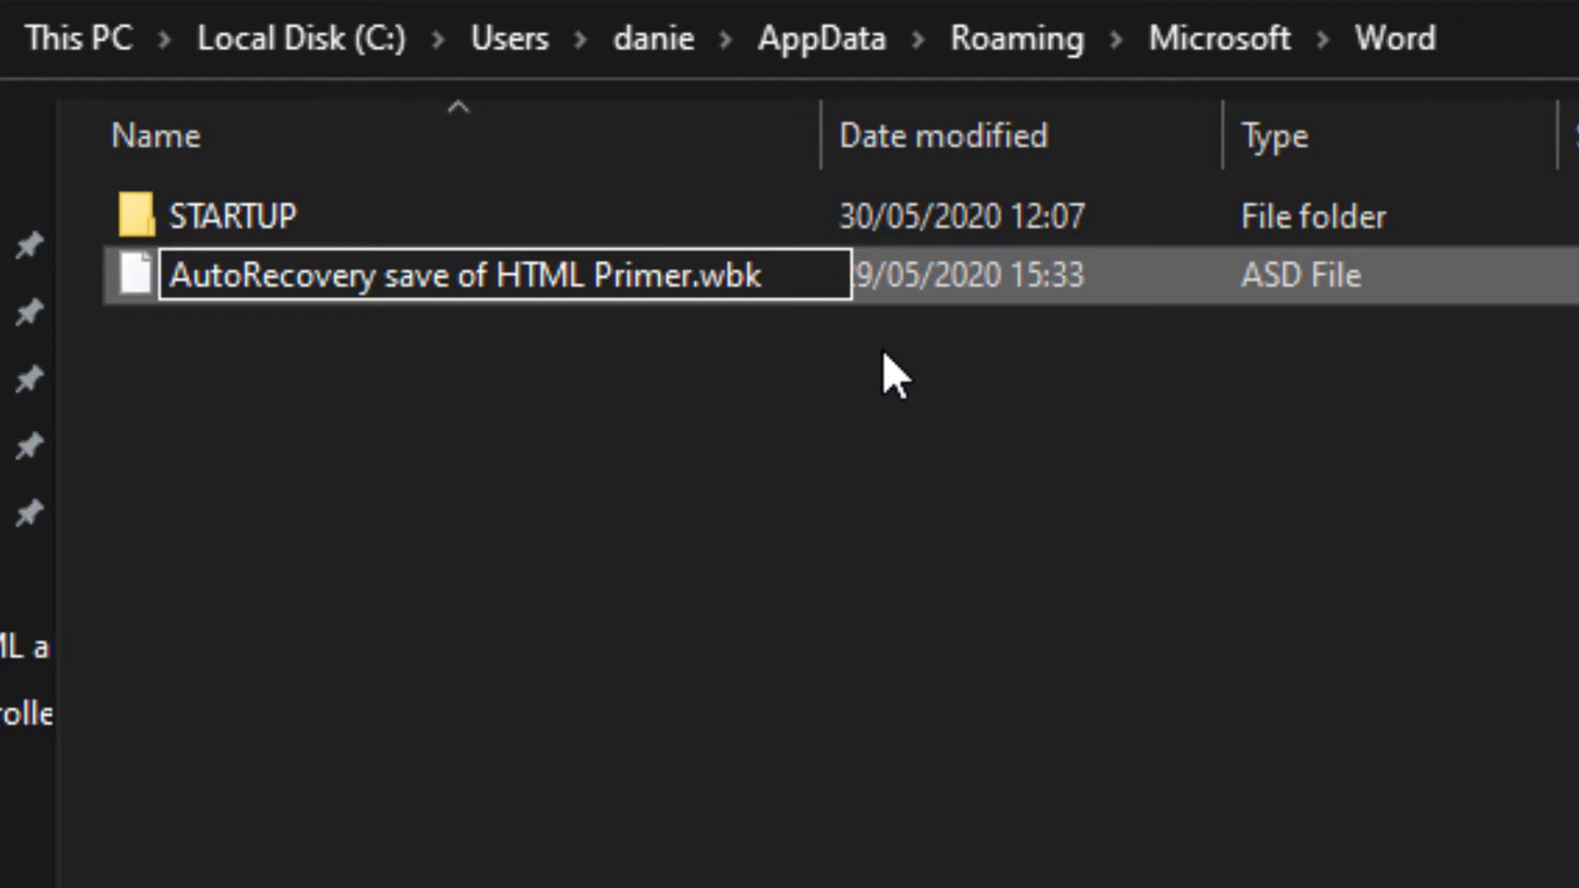
key("Return")
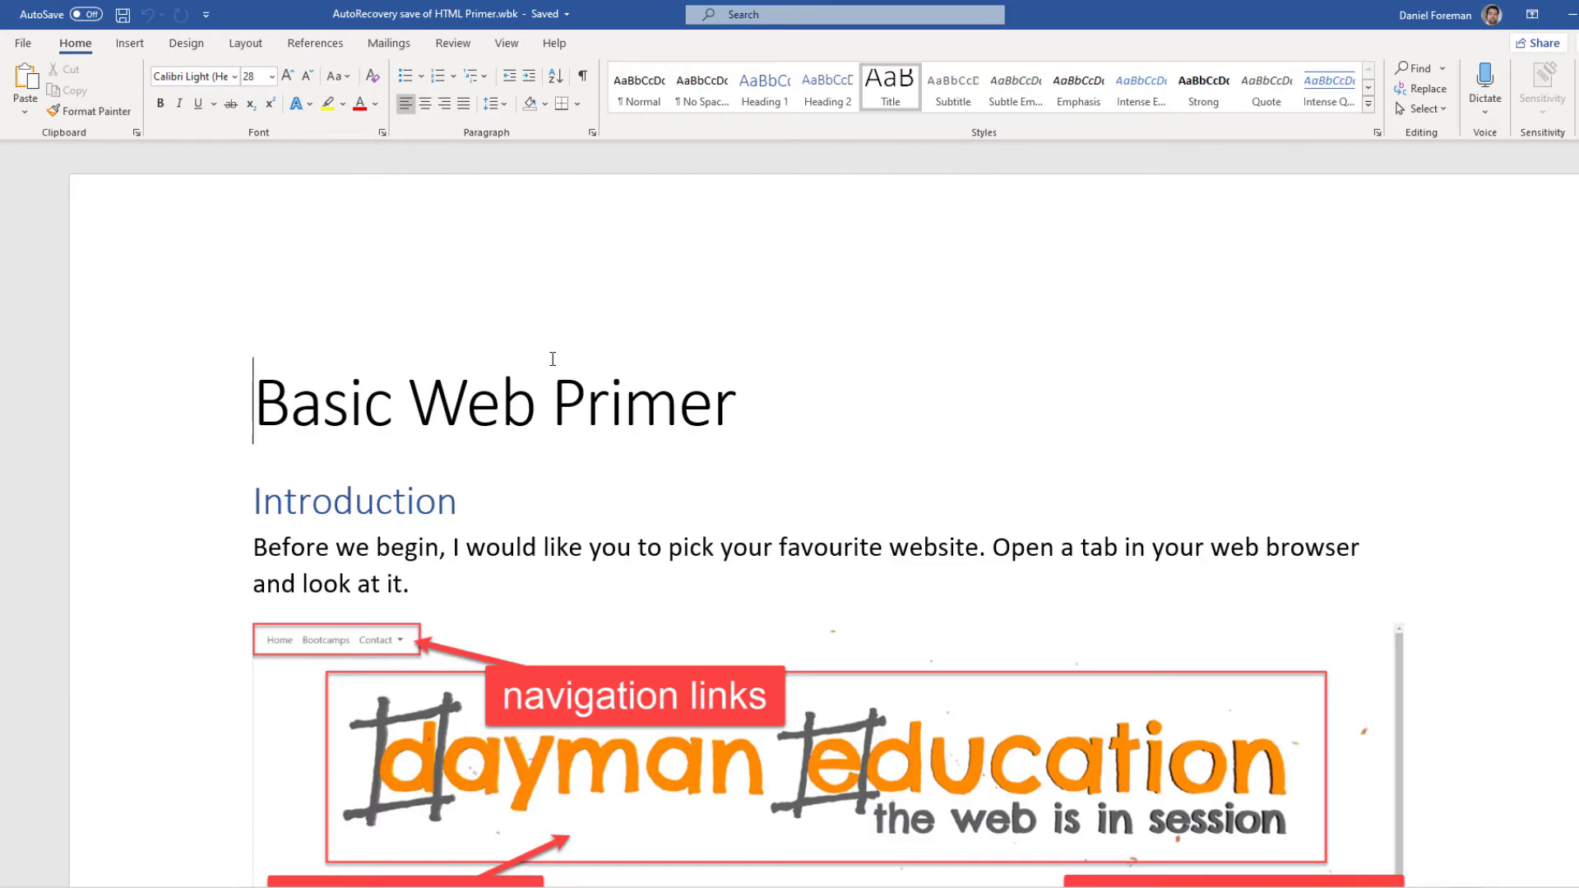
Choose Save As from Word's File menu for the recovered HTML Primer document
left_click(23, 42)
left_click(65, 280)
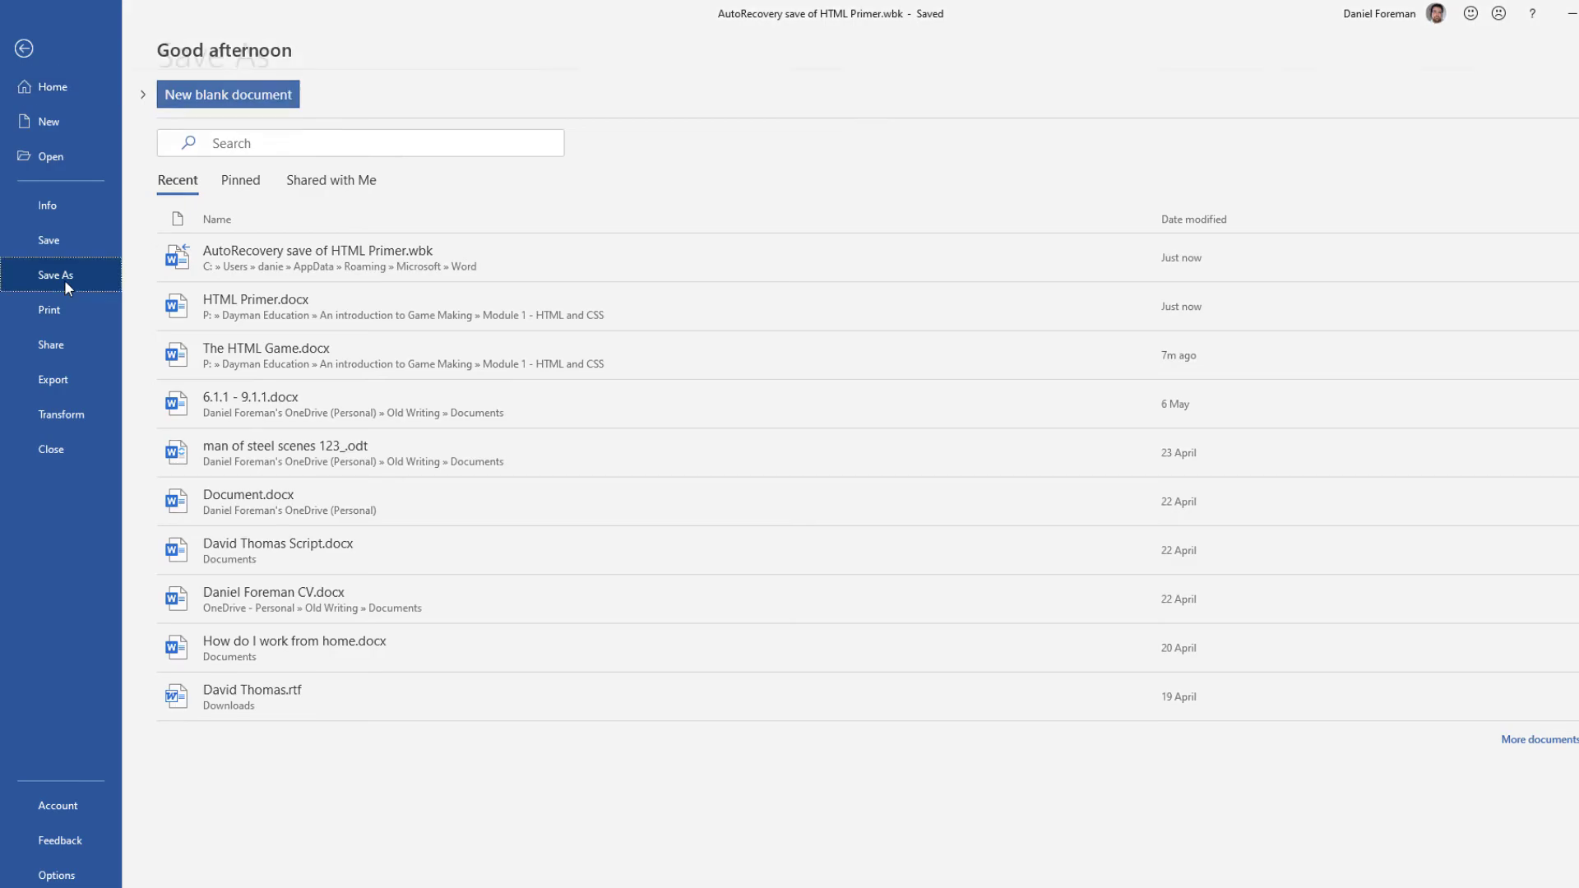